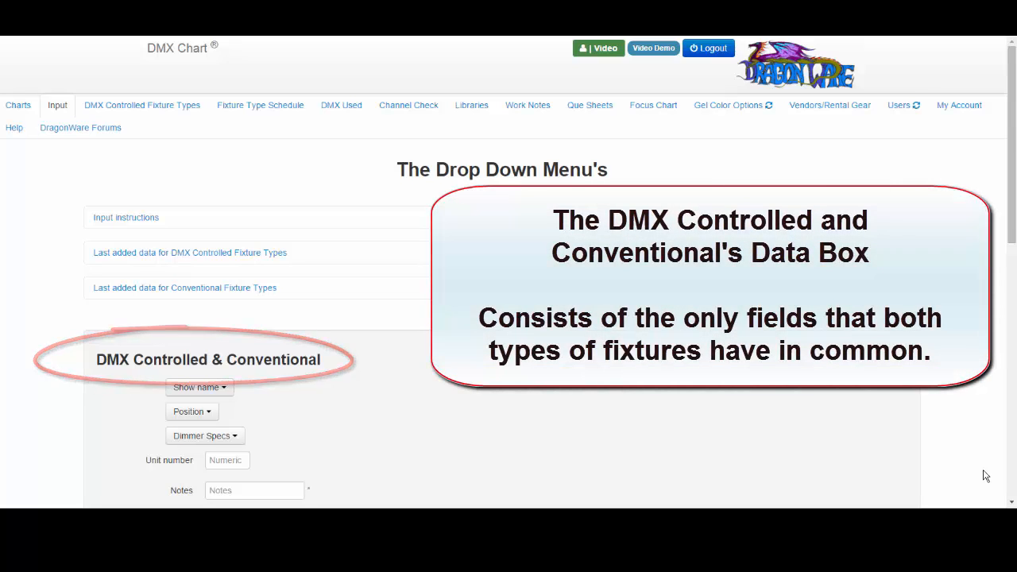
Look through the existing position categories in the DMX Controlled & Conventional section, including the Apron and Booms submenus
scroll(1005, 197, down, 2)
scroll(1006, 198, down, 4)
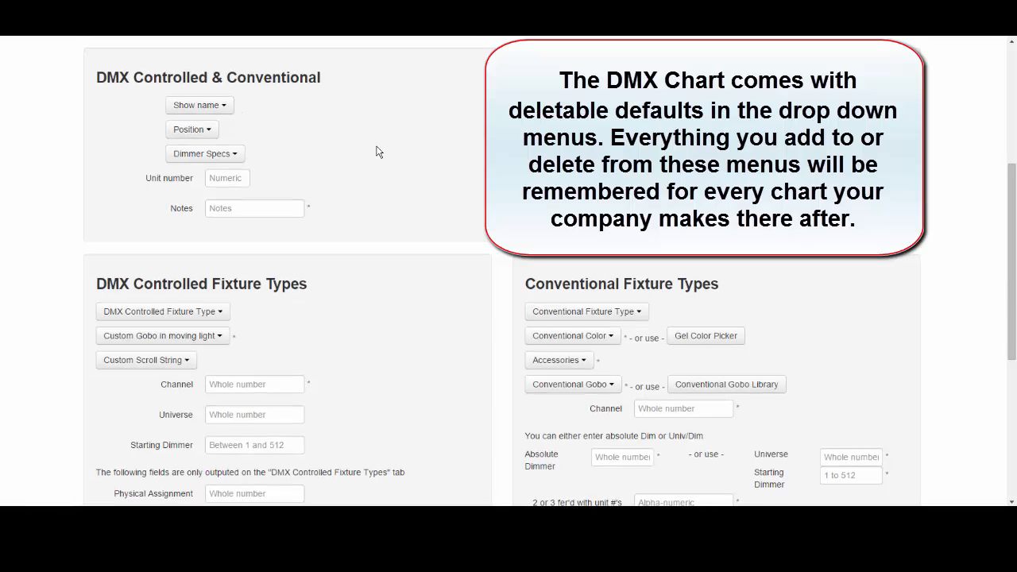
click(212, 130)
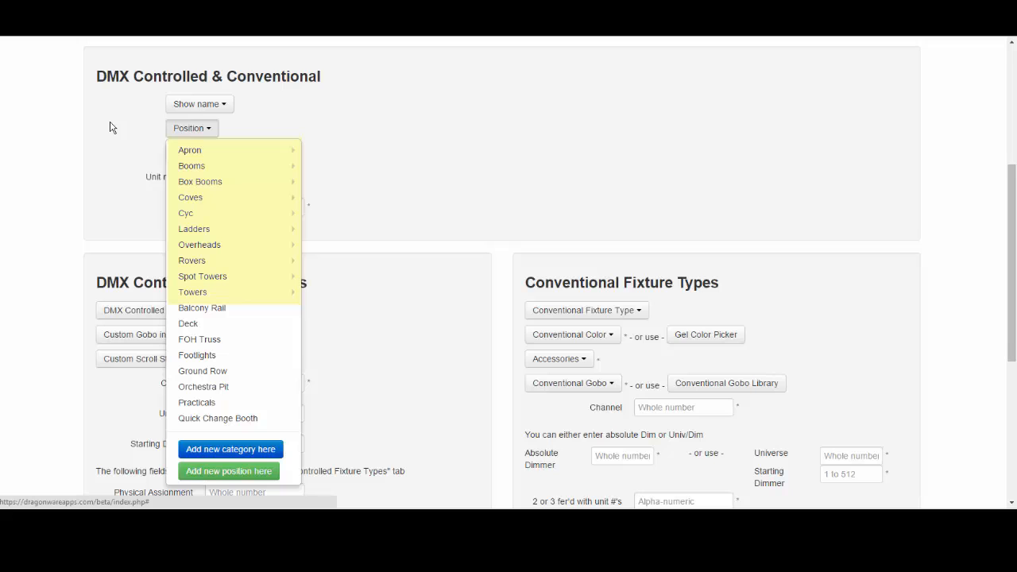
click(288, 151)
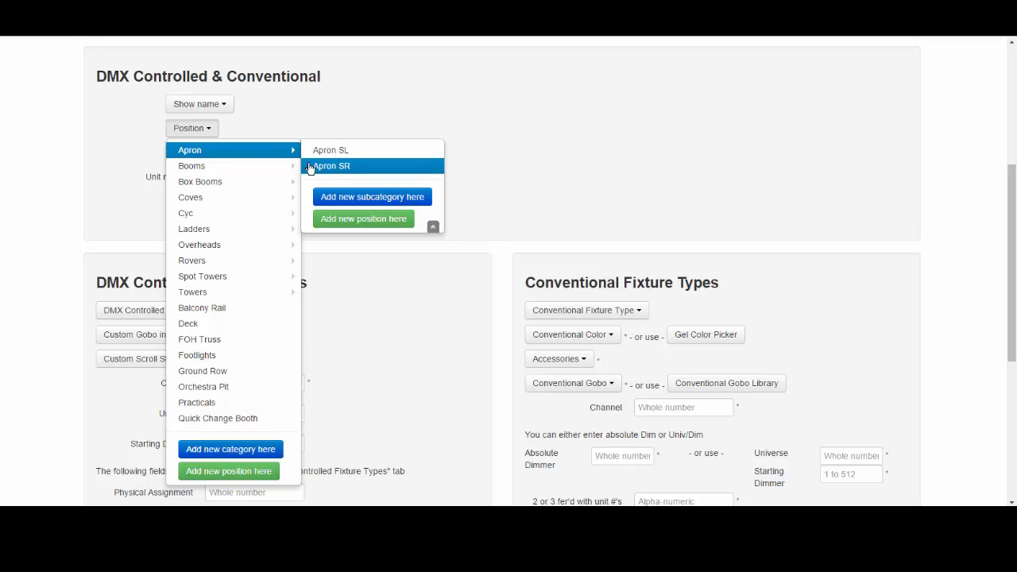
mouse_move(284, 172)
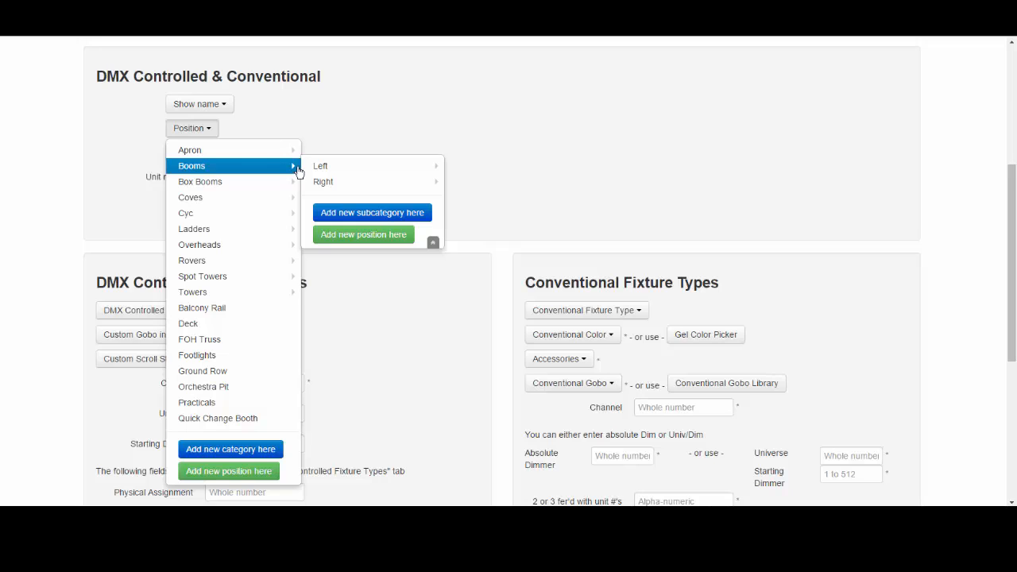
mouse_move(327, 170)
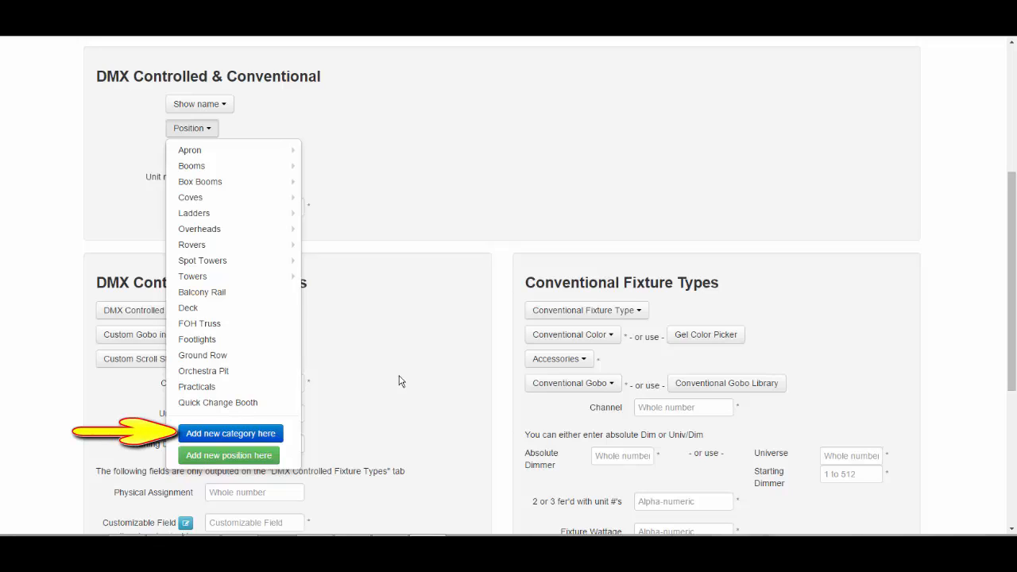
Add a new position category named Cyc and close the dialog
click(263, 436)
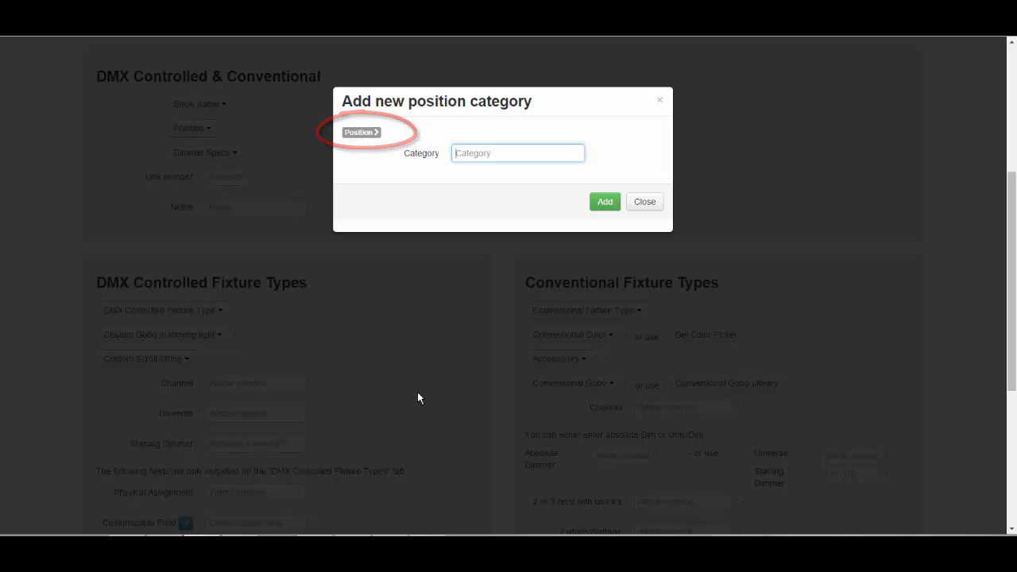
text(Cyc)
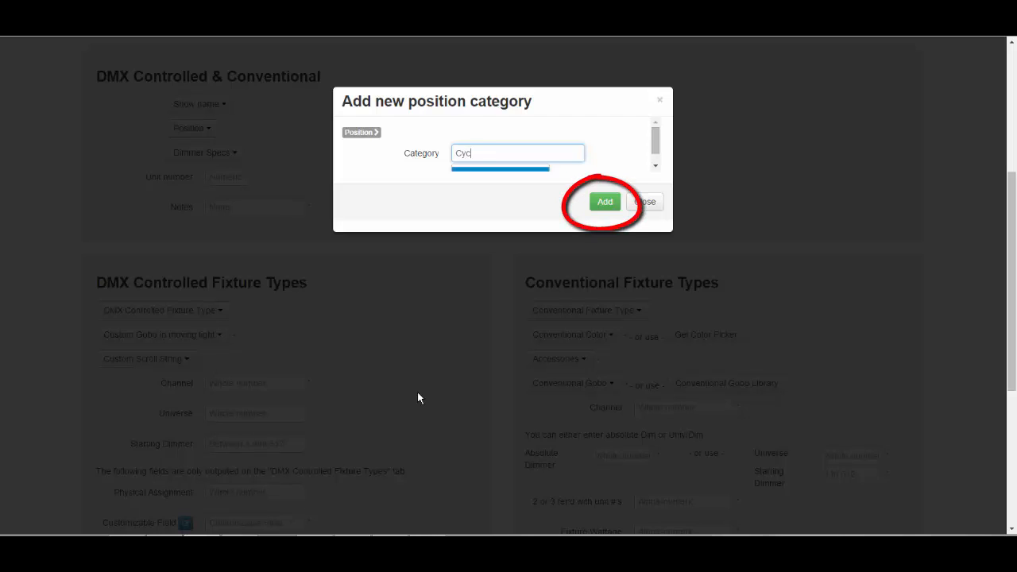
click(609, 204)
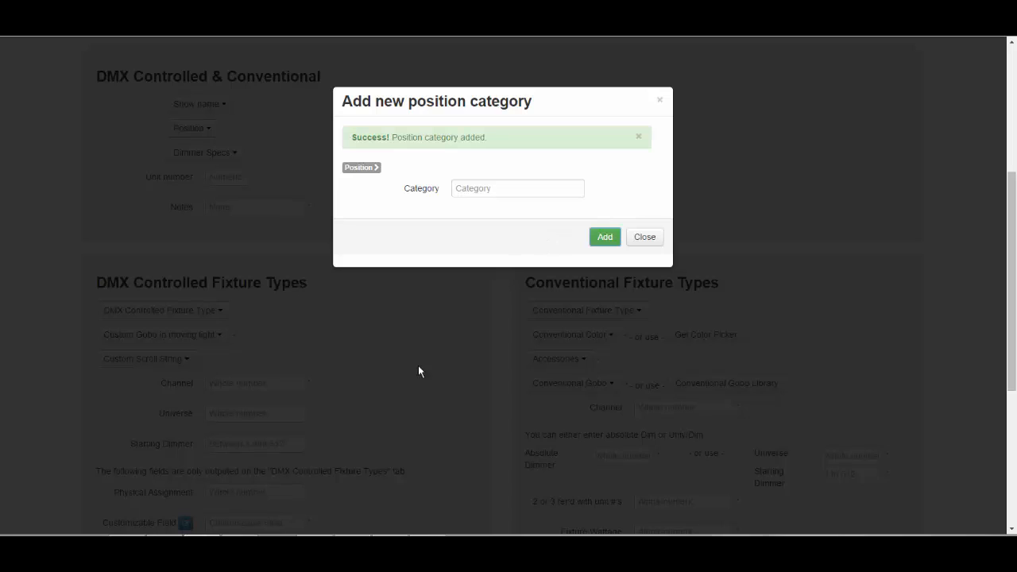
click(399, 387)
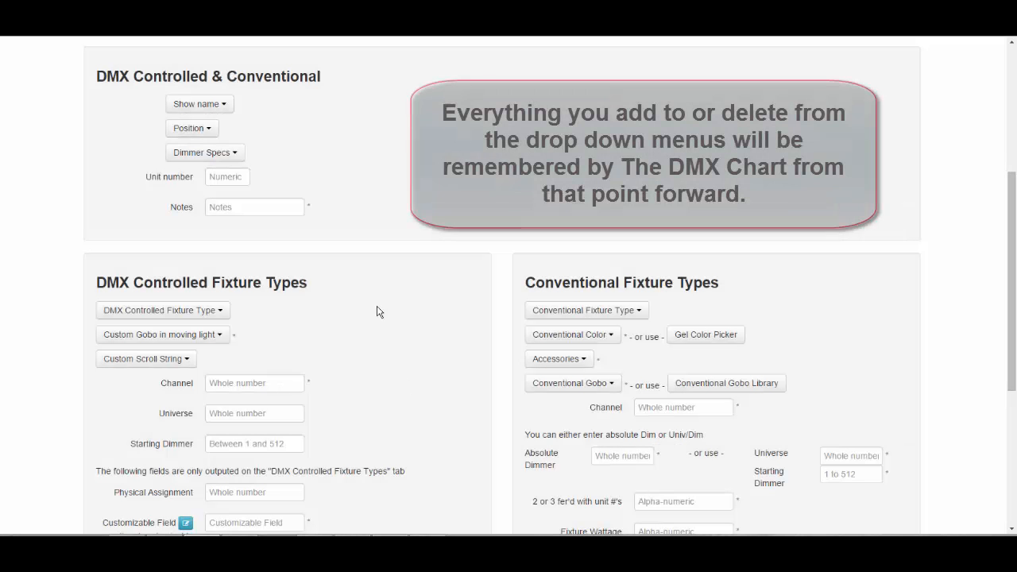
Add a position named Mid Stage Cyc inside the Cyc category and close the dialog
click(196, 129)
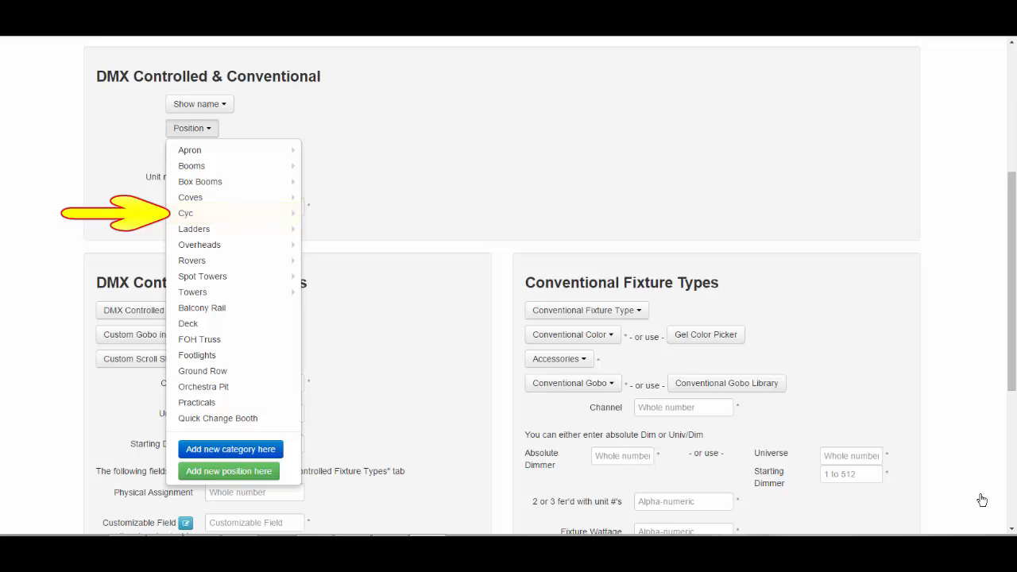
mouse_move(226, 220)
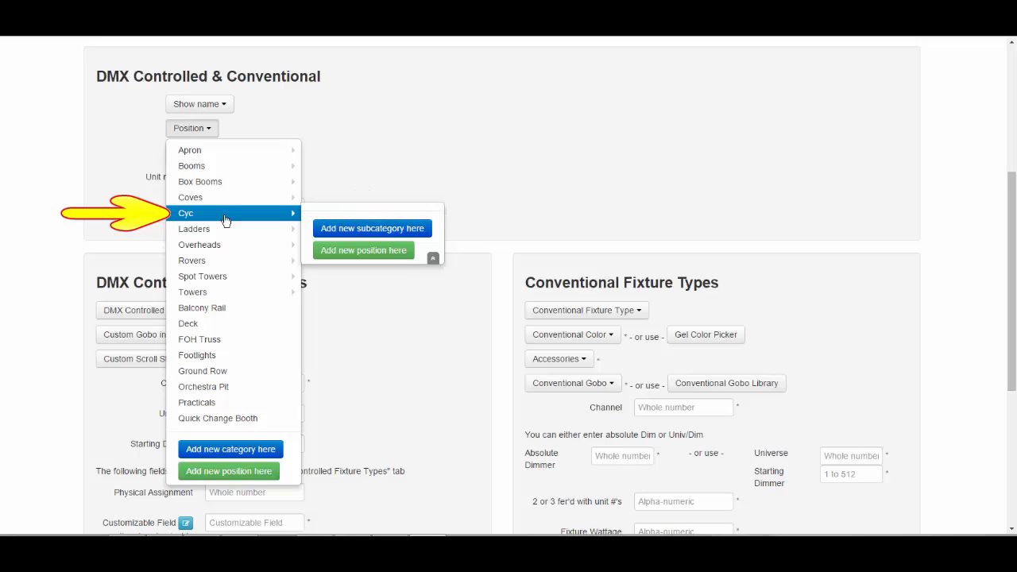
click(226, 221)
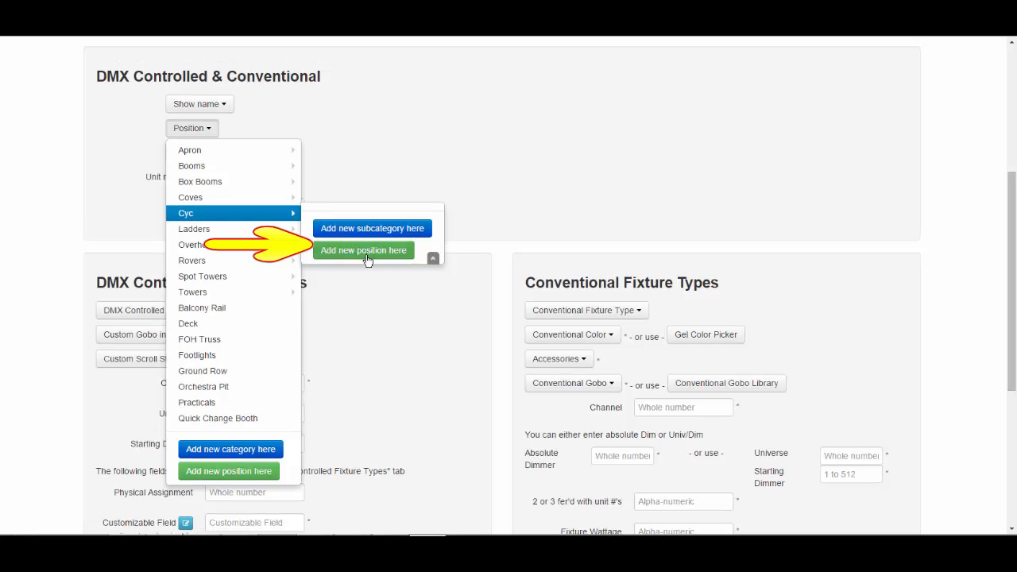
click(366, 253)
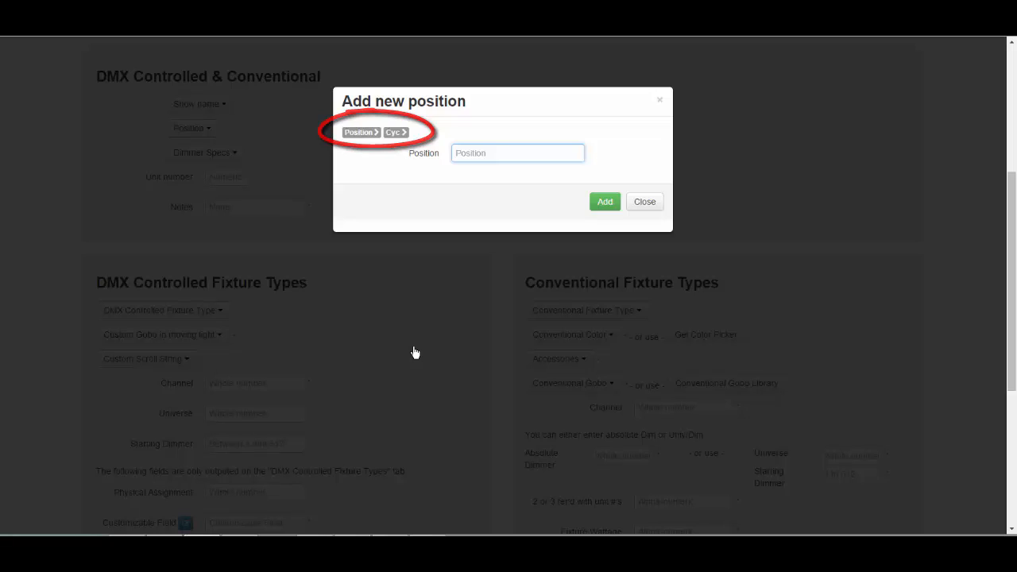
text(M)
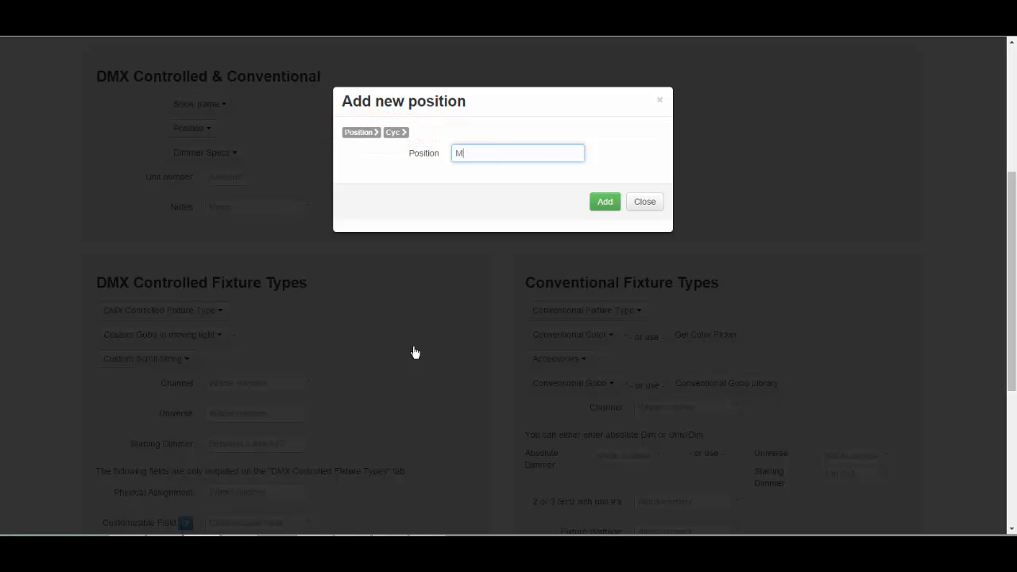
text(id Stage Cyc)
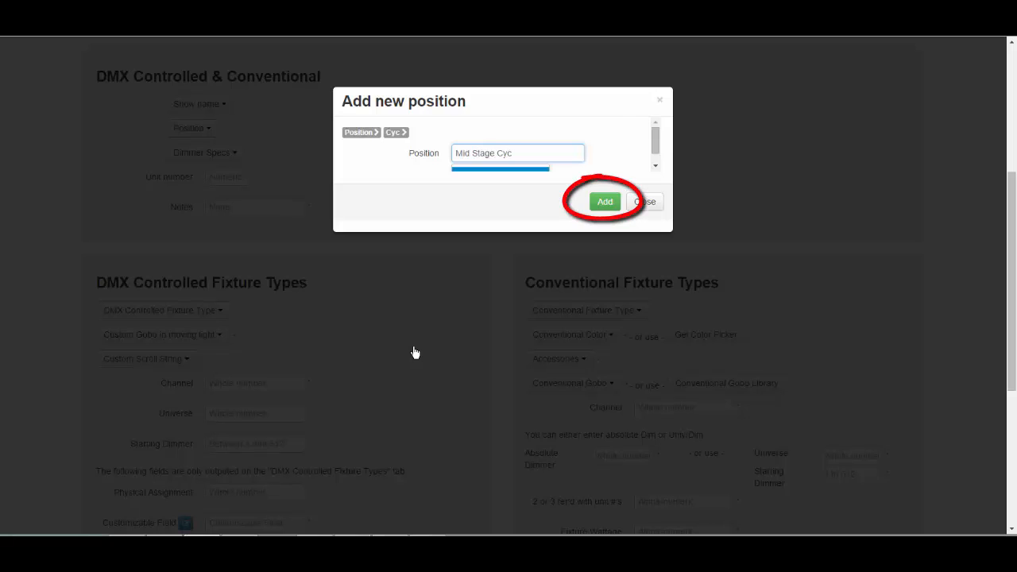
key(Return)
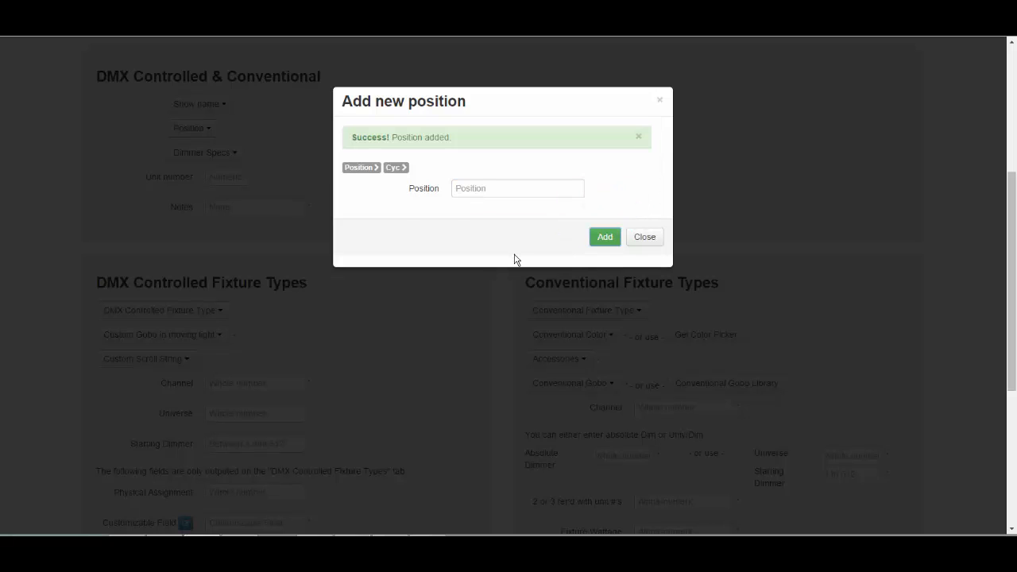
key(Escape)
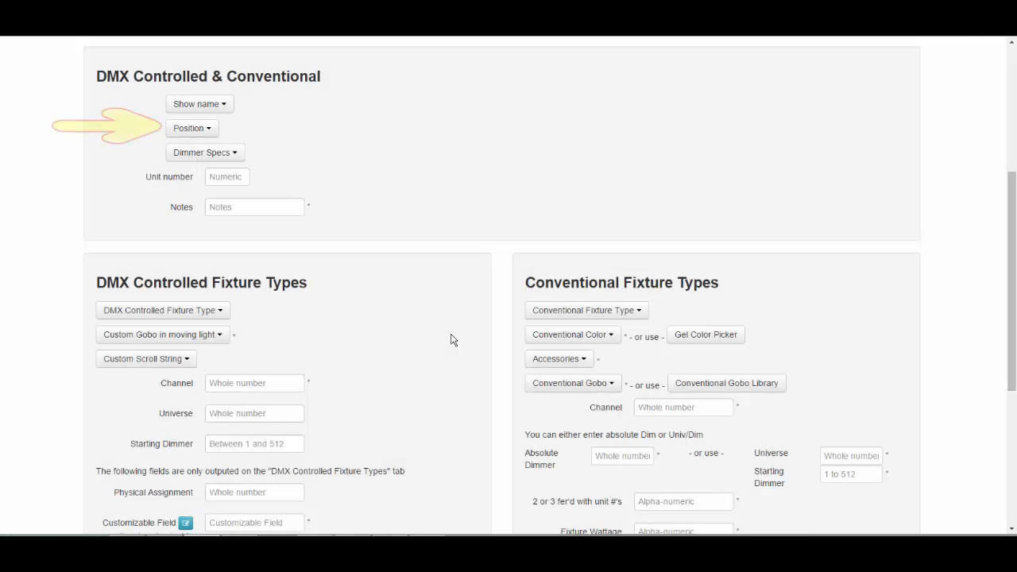
Choose Mid Stage Cyc from the Cyc category as the position
click(205, 133)
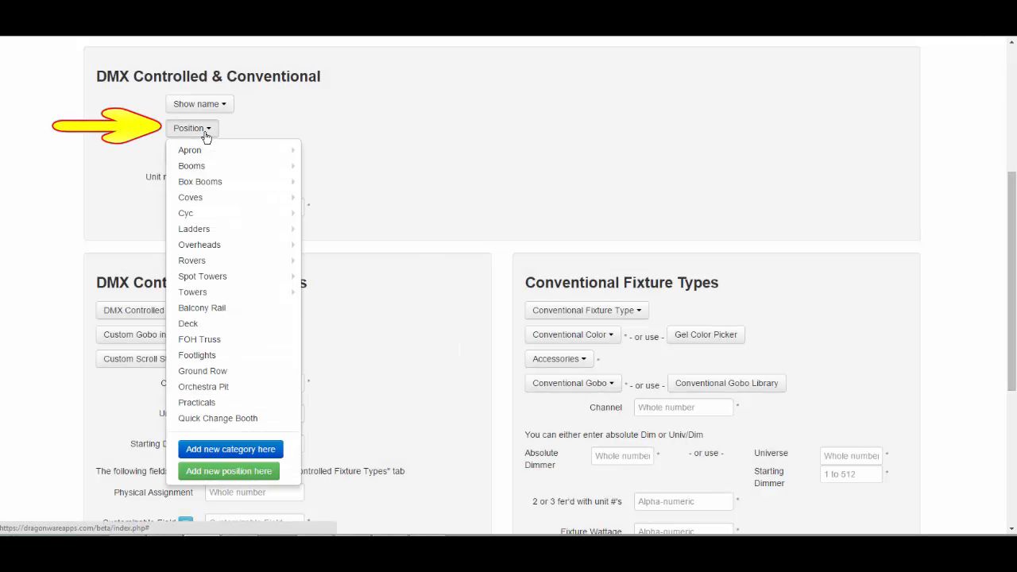
mouse_move(226, 215)
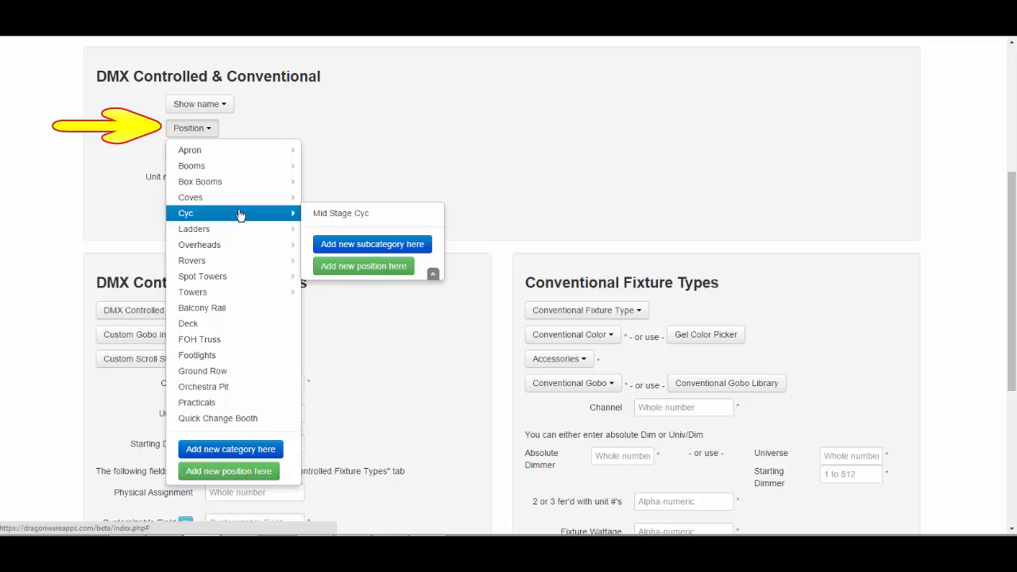
click(423, 213)
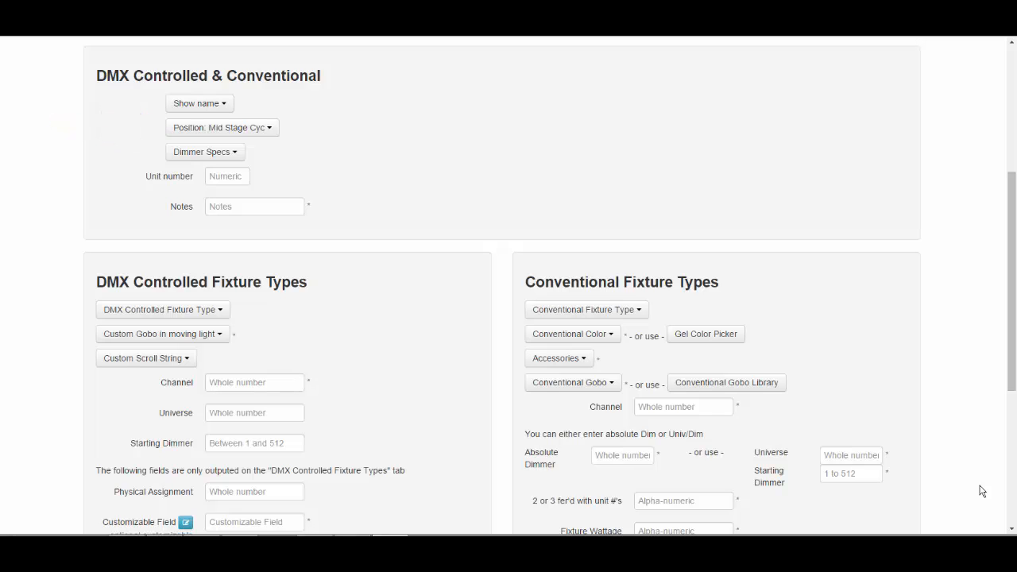
Add a position named Quick Change Booth outside any category and choose it from the position list
click(271, 129)
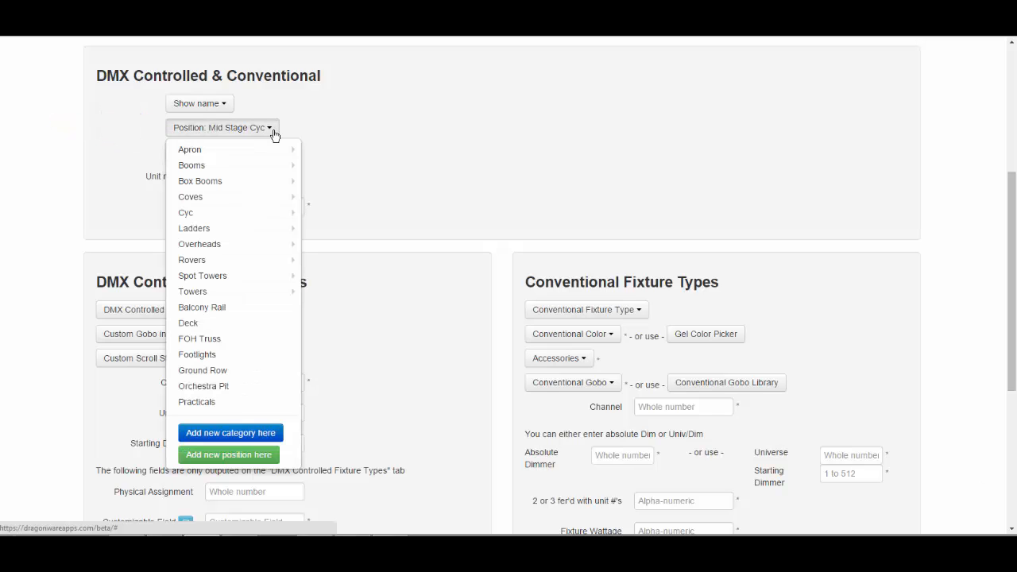
click(247, 459)
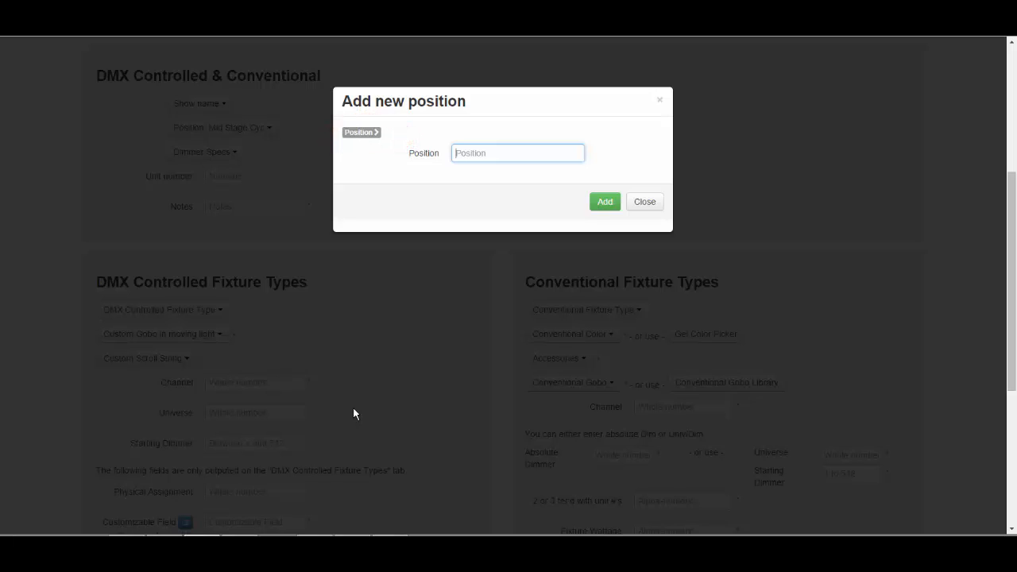
text(Quick Change Booth)
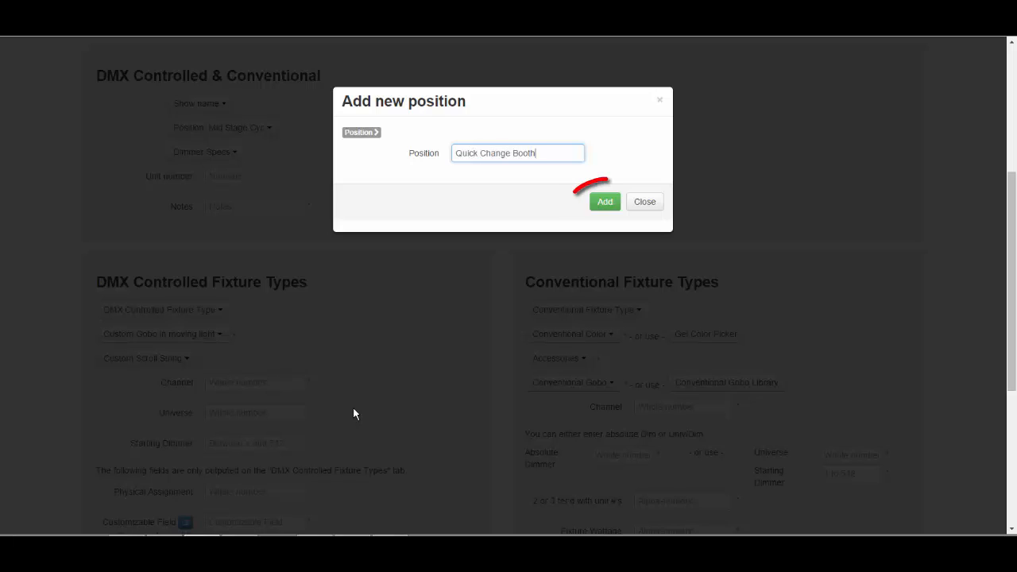
click(602, 208)
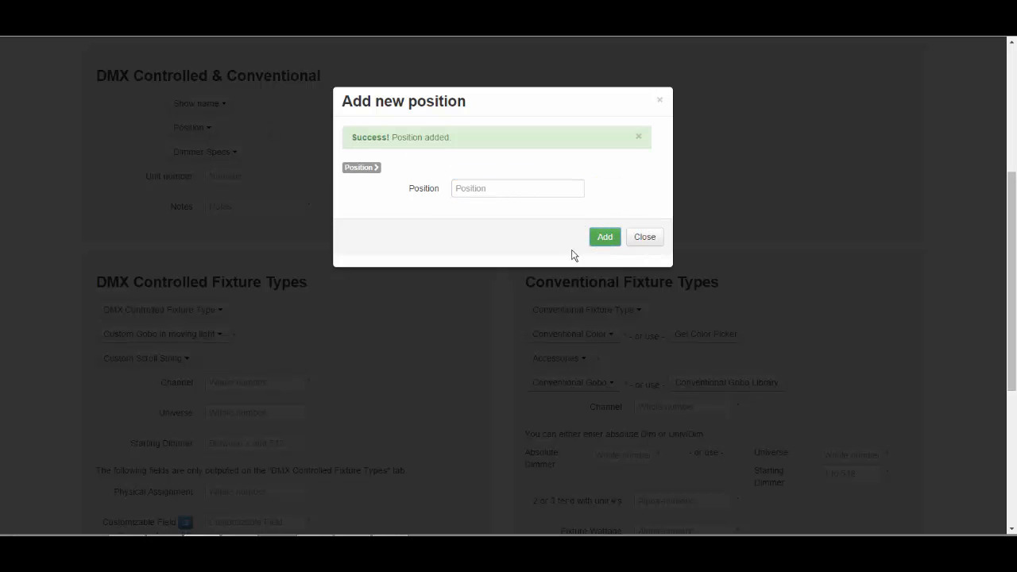
click(480, 397)
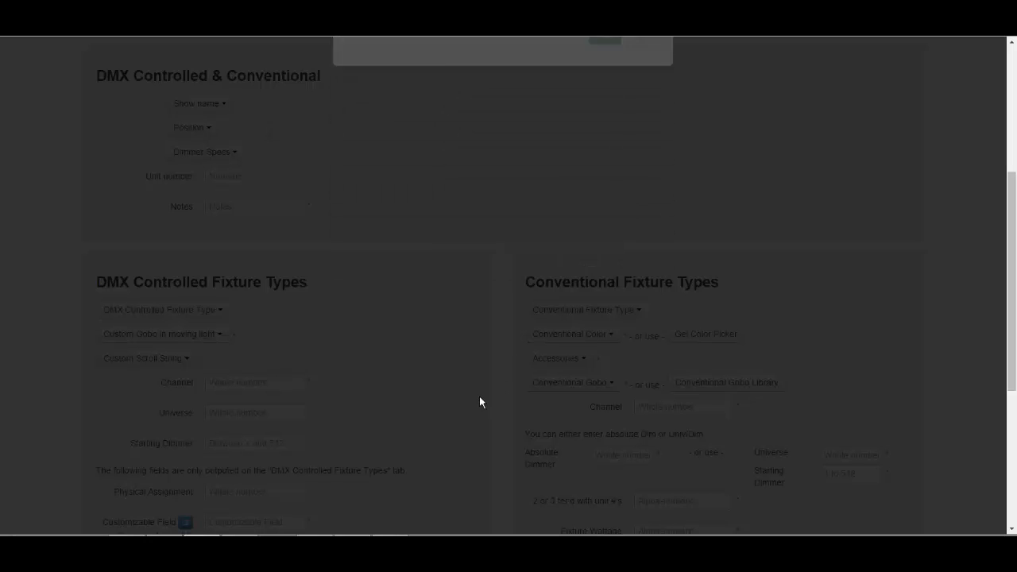
click(213, 132)
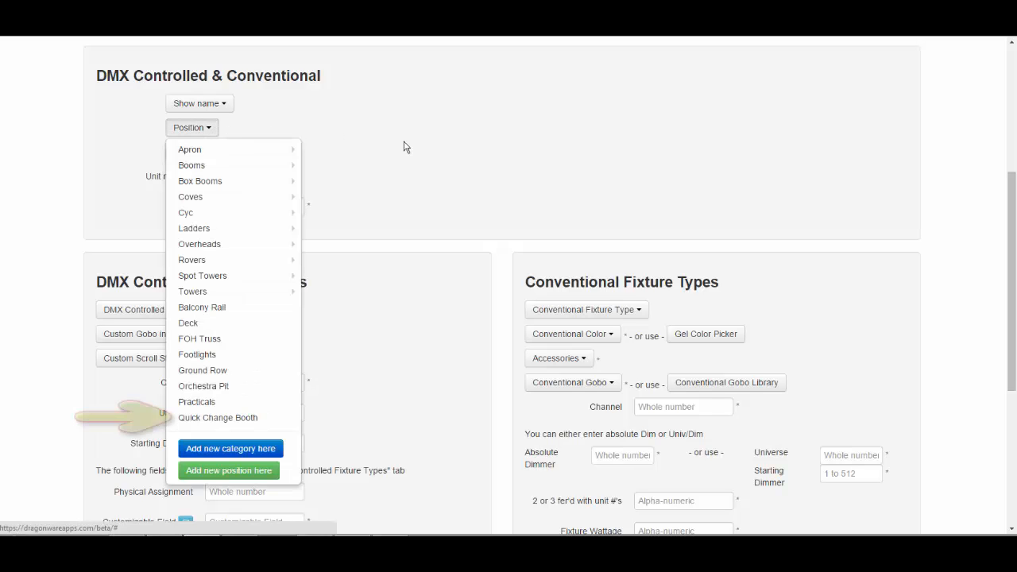
click(284, 427)
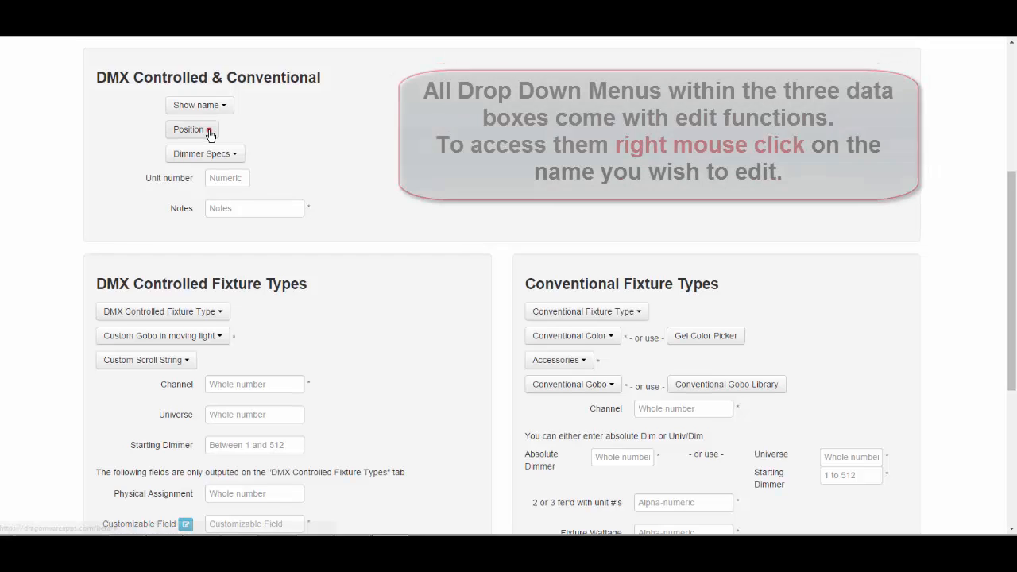
Add a position named Upstage outside any category and close the dialog
click(208, 129)
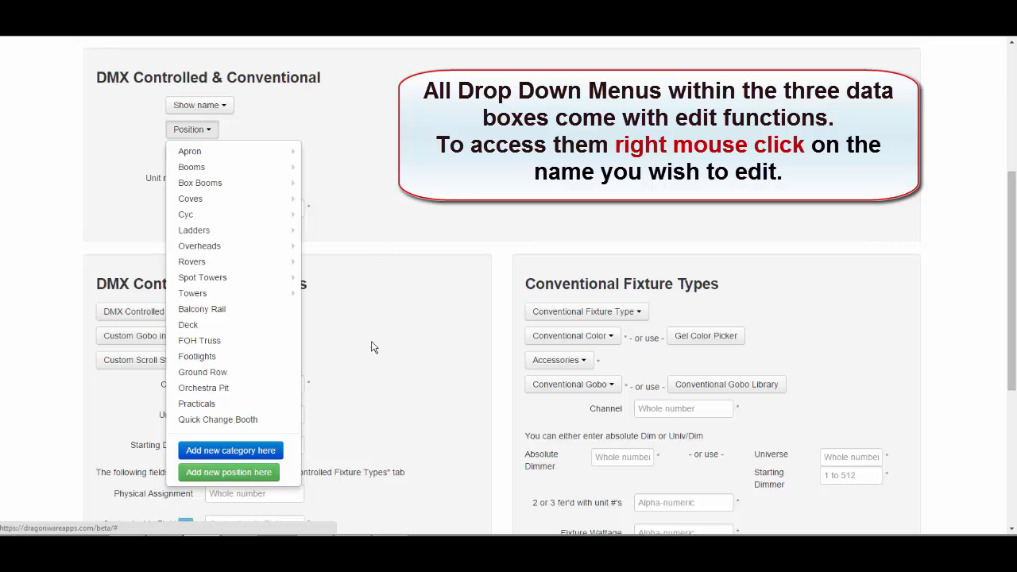
right_click(260, 331)
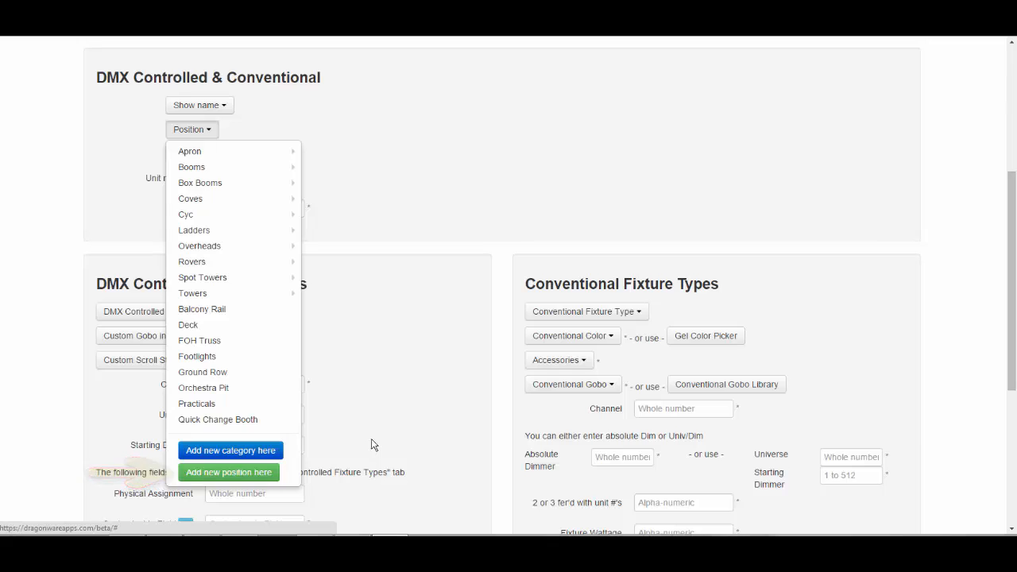
click(260, 476)
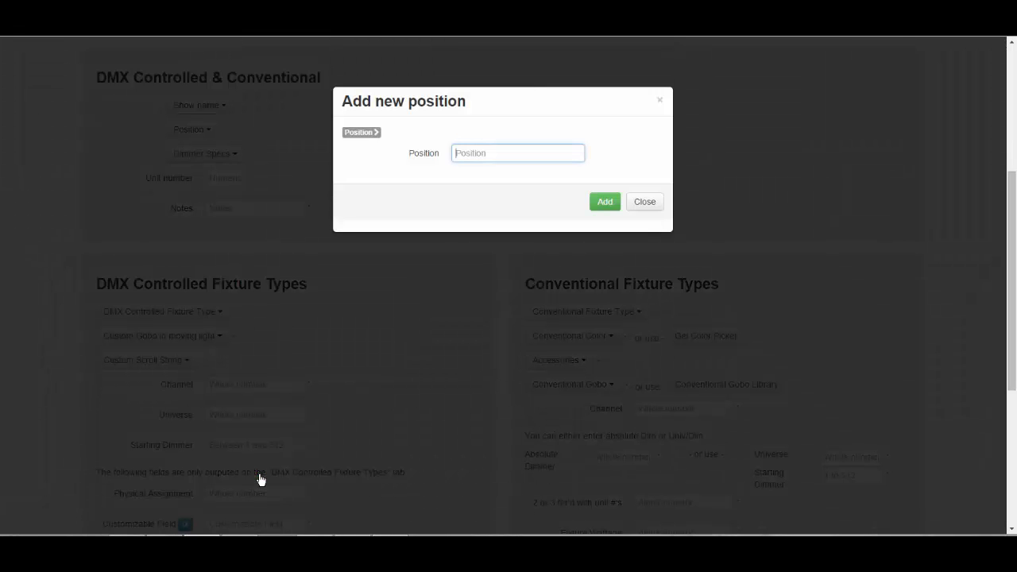
text(Upstage)
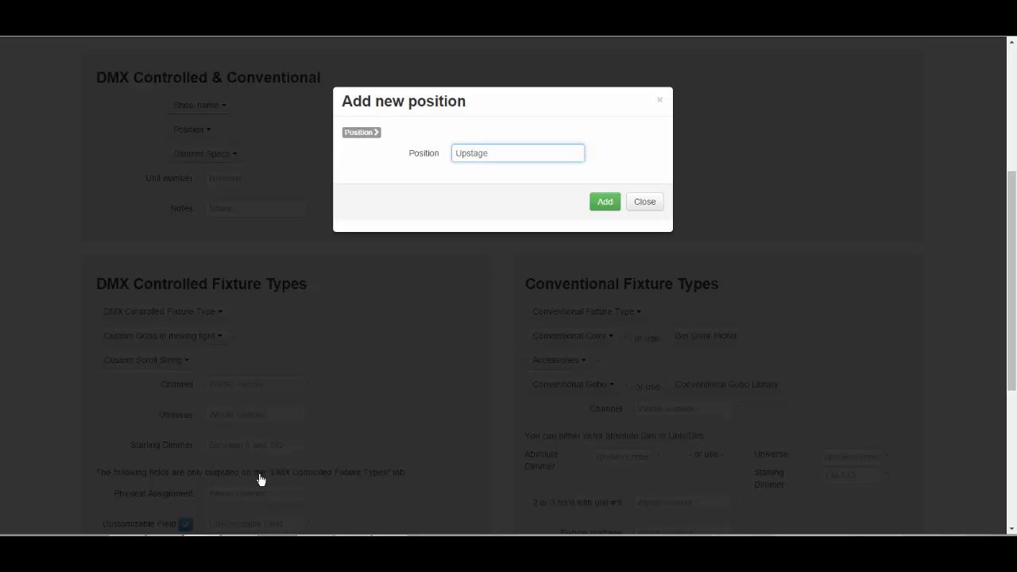
click(602, 205)
click(456, 391)
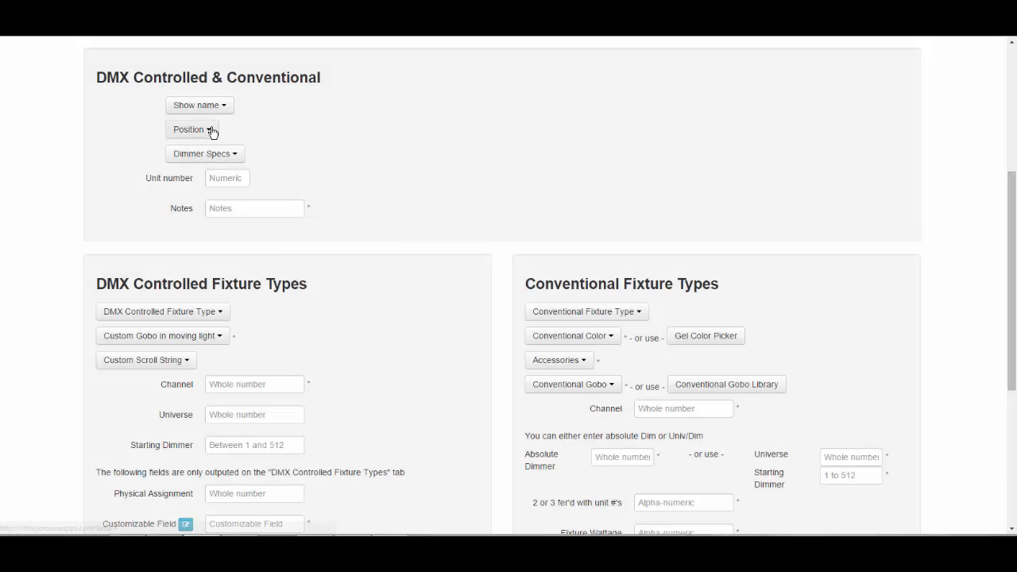
Rename the Upstage position in the Position list as Upstage Cyc
click(210, 131)
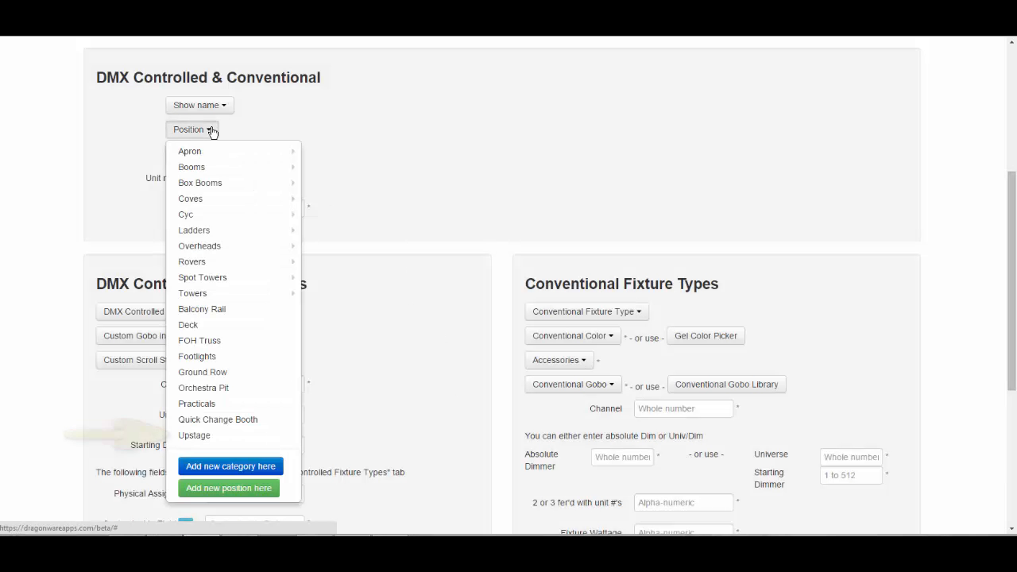
click(282, 442)
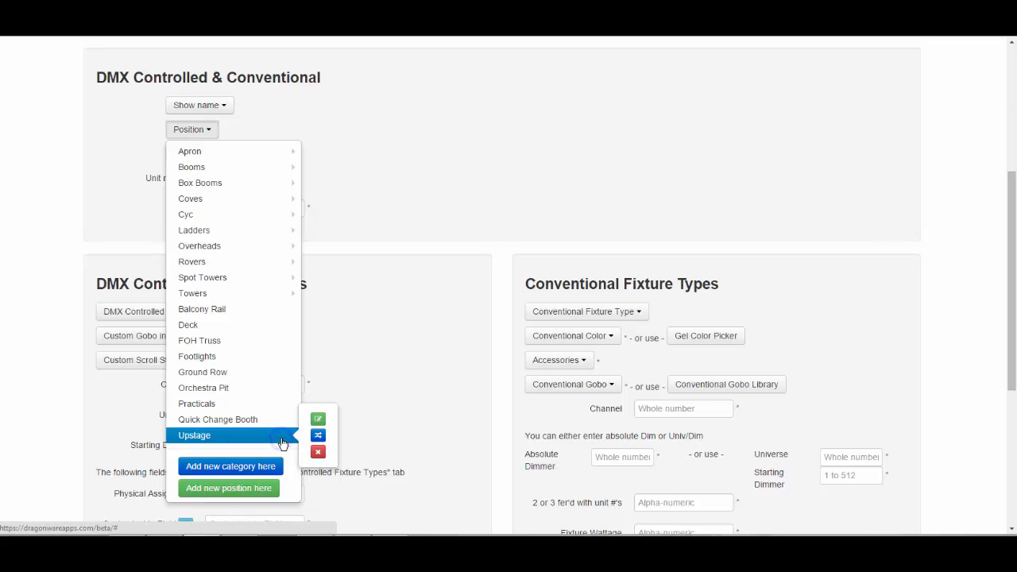
click(318, 421)
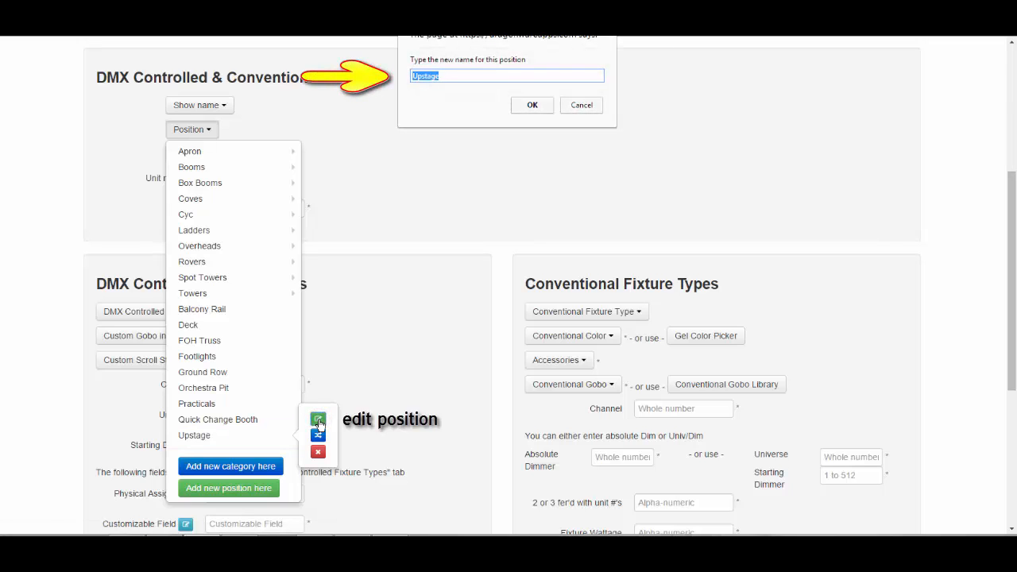
click(480, 75)
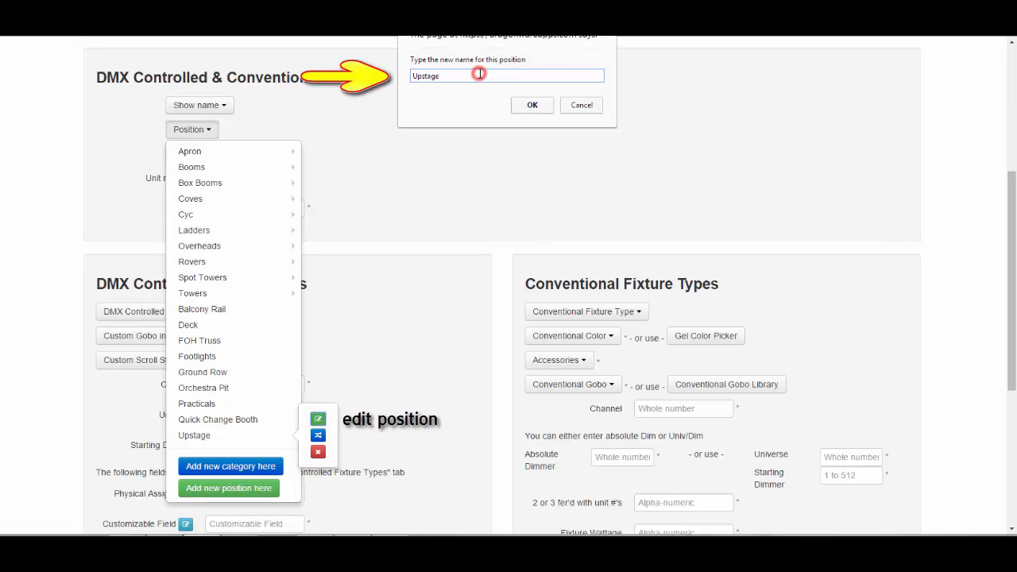
text(Cyc)
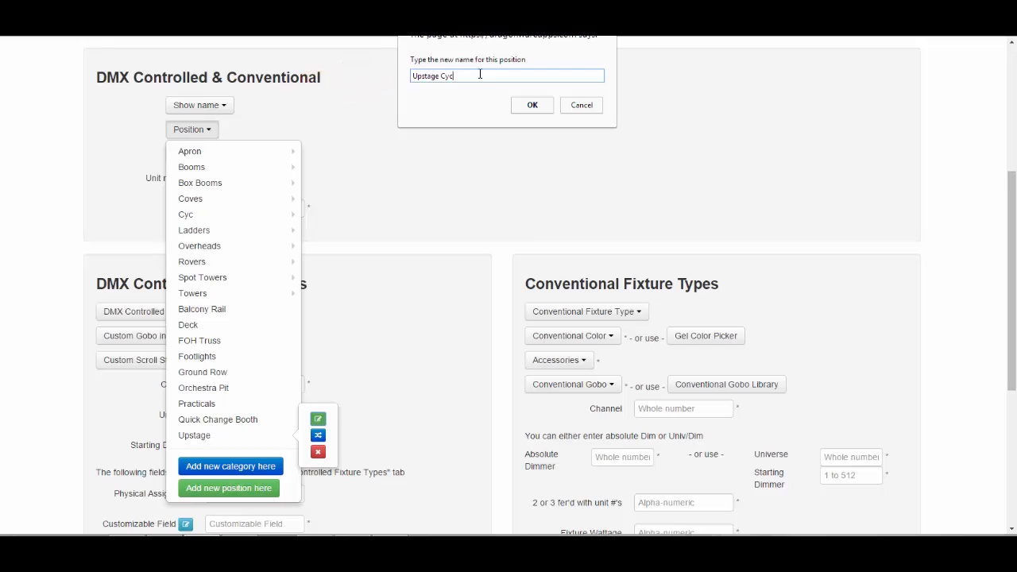
click(533, 107)
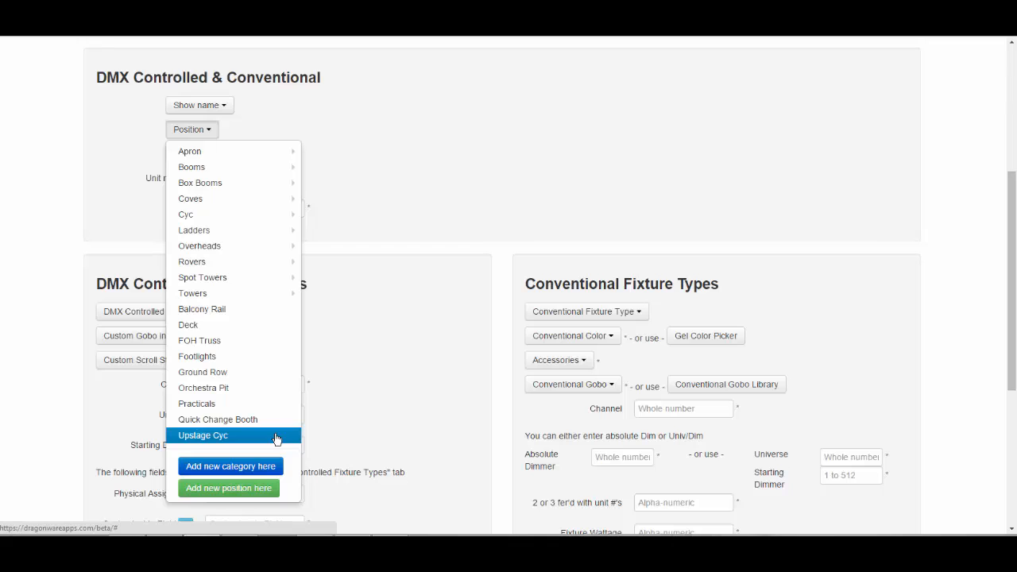
Move the Upstage Cyc position from uncategorized into the Cyc category and check that category's entries in the Position list
click(277, 439)
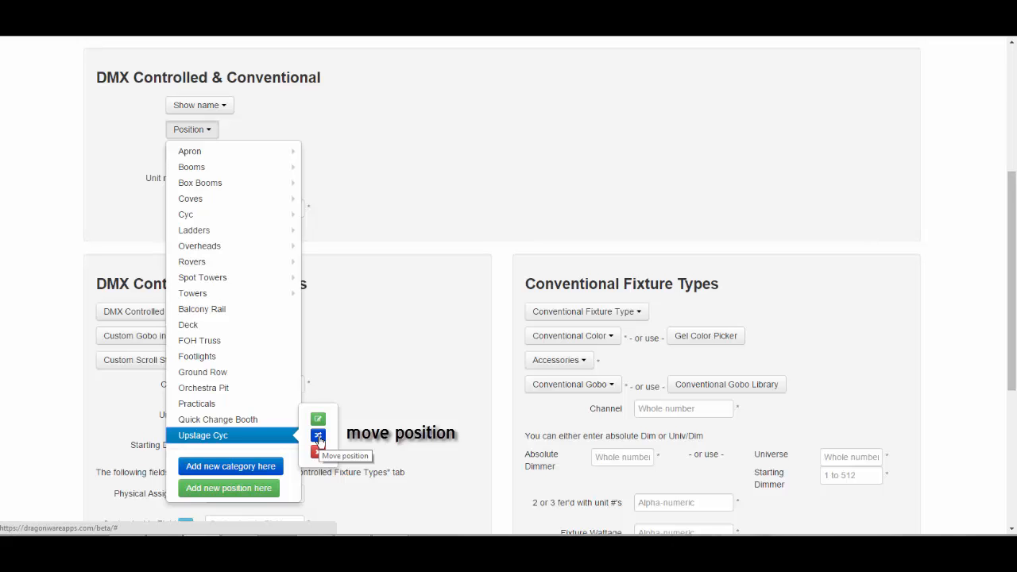
click(318, 439)
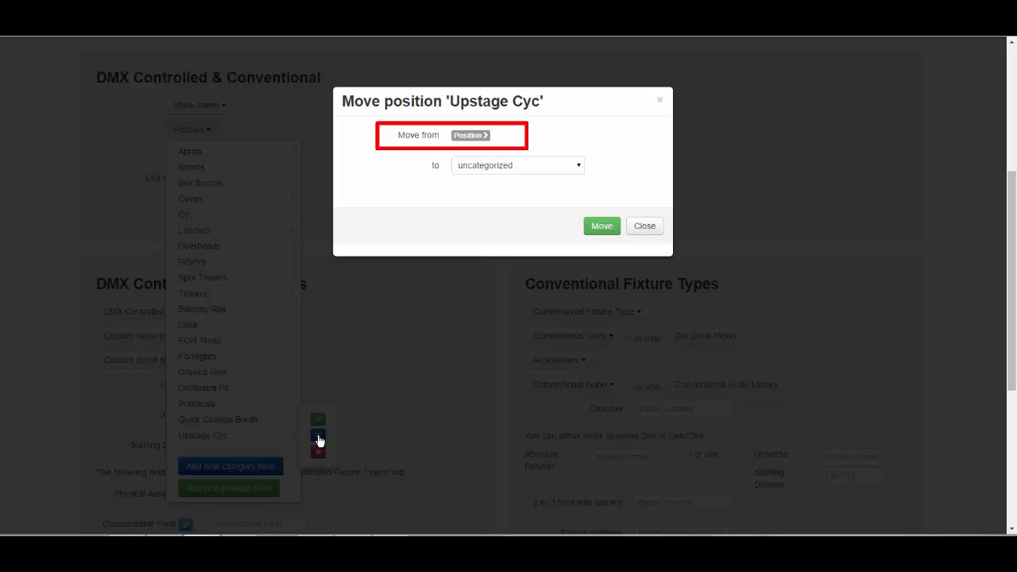
click(578, 167)
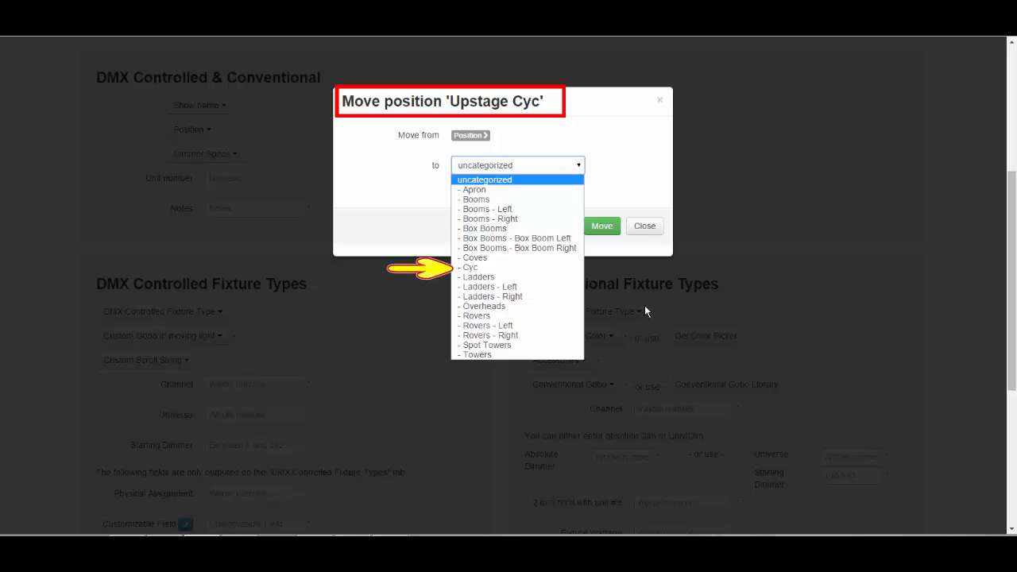
click(554, 267)
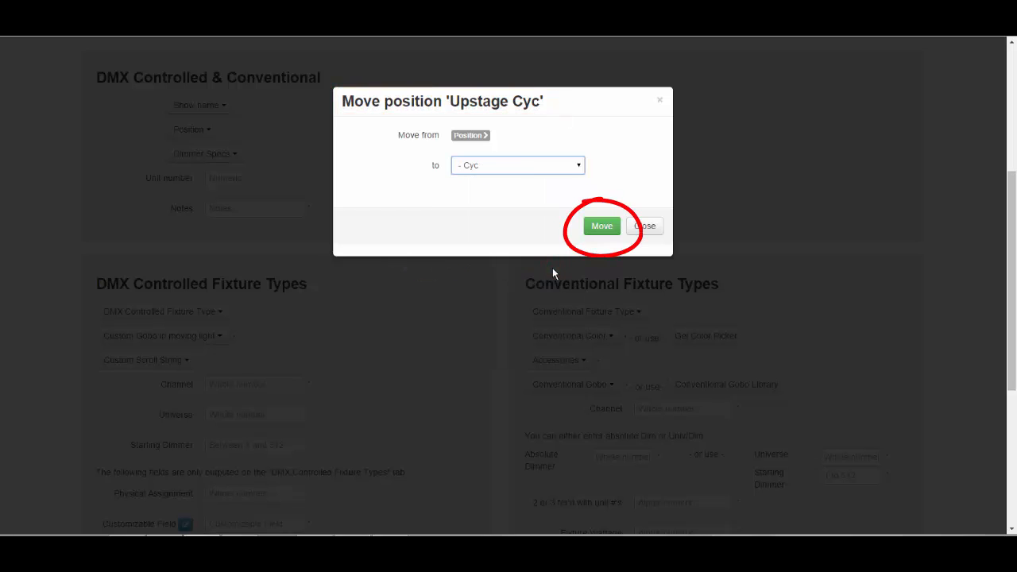
click(601, 233)
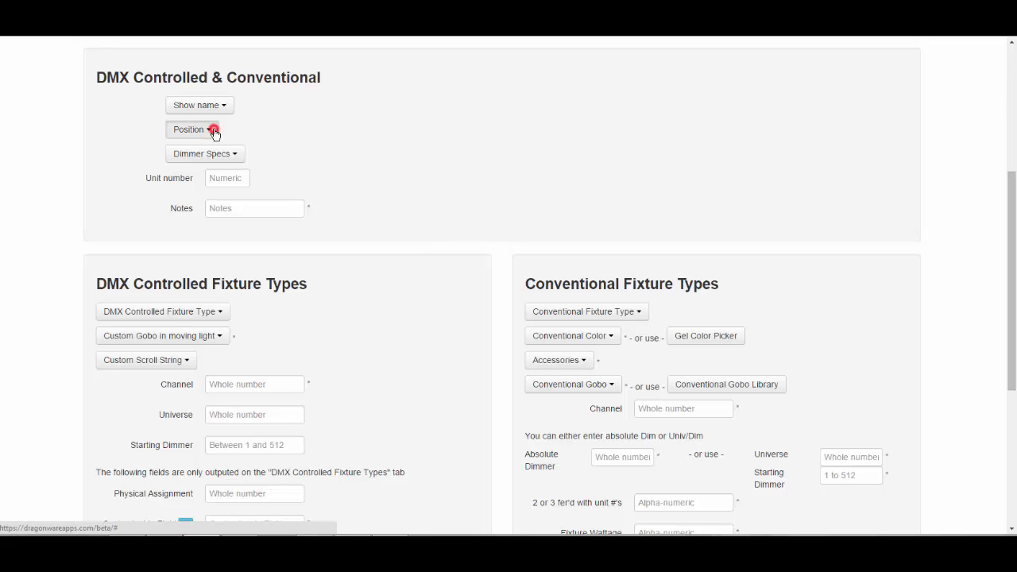
click(215, 132)
mouse_move(245, 220)
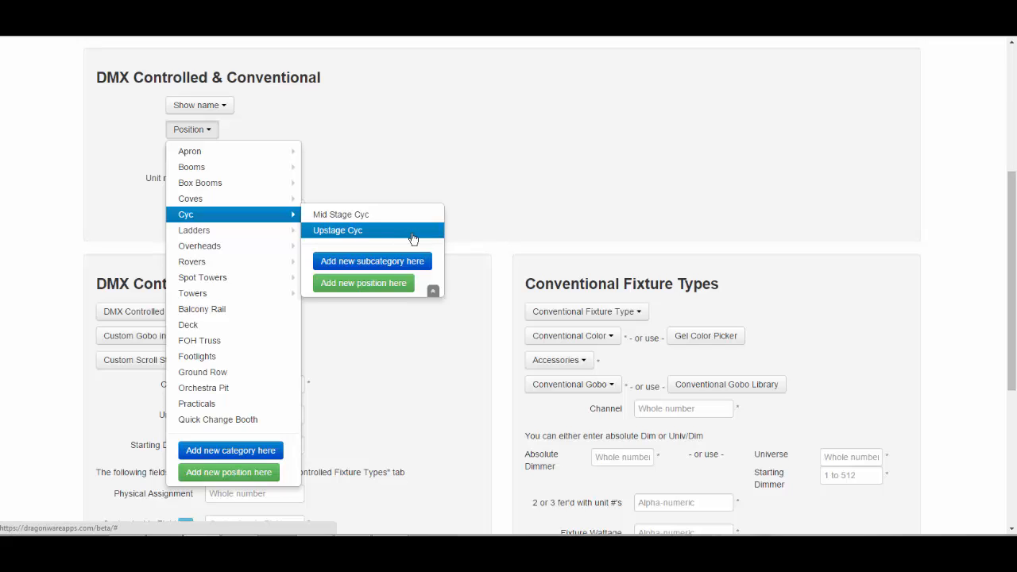
Delete the FOH Truss position from the Position list and confirm the deletion
click(286, 348)
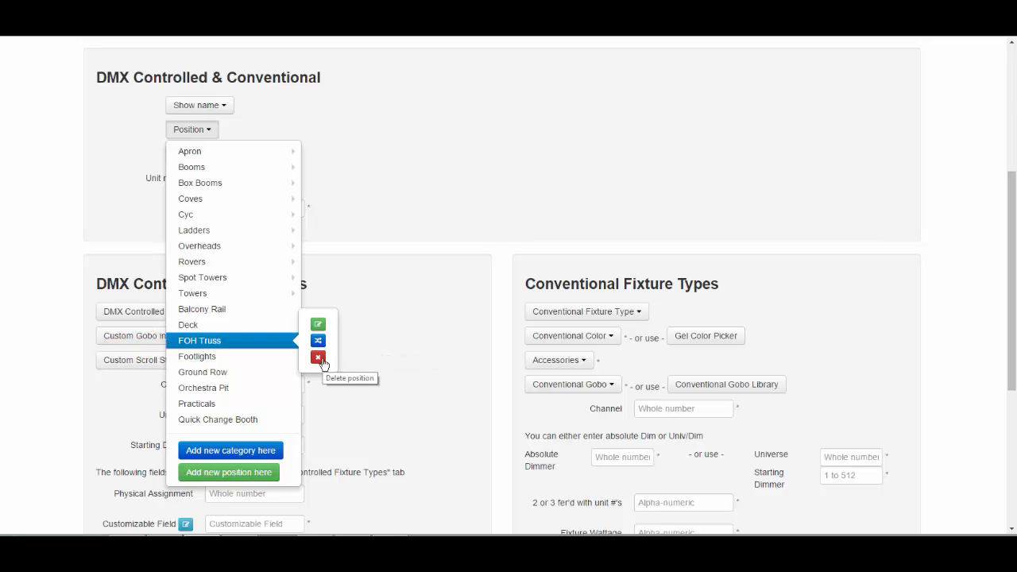
click(318, 359)
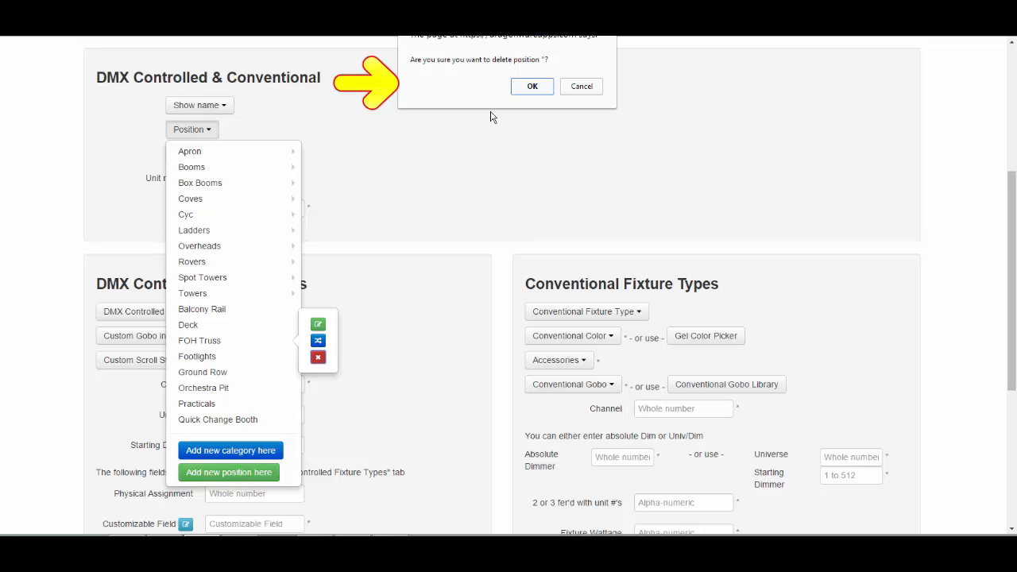
click(537, 87)
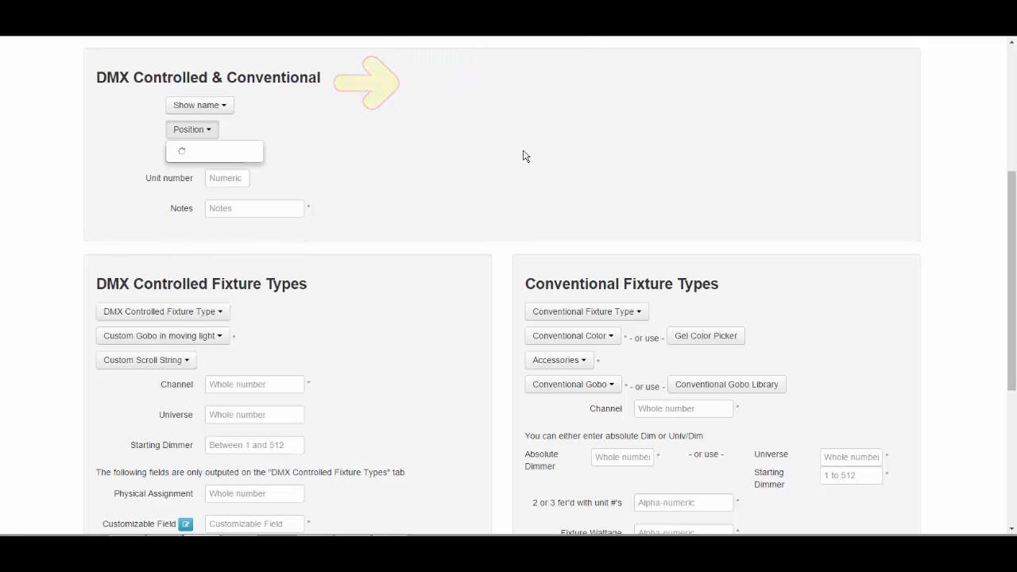